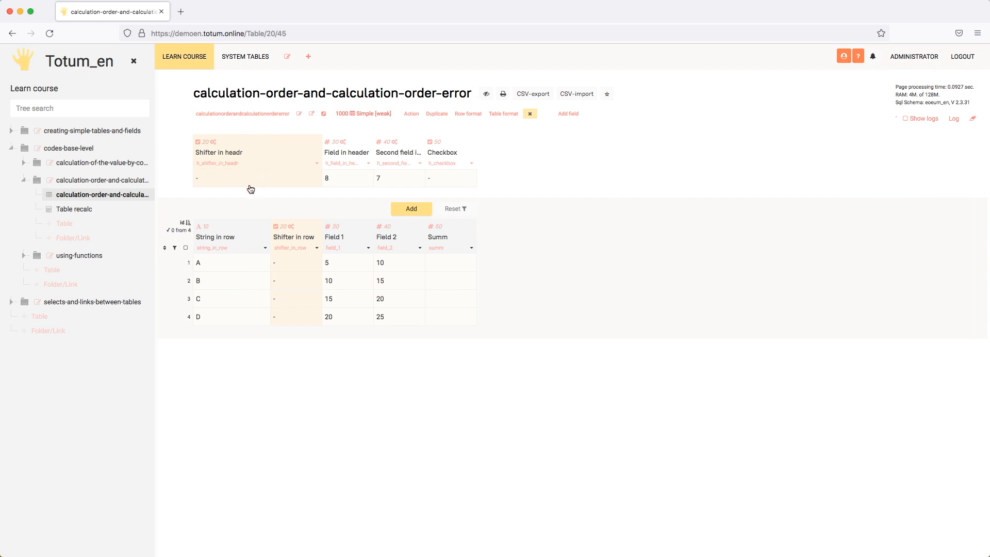
# Set the String in row value of row 2 to F.
pyautogui.click(296, 269)
pyautogui.click(297, 268)
pyautogui.click(219, 284)
pyautogui.click(227, 281)
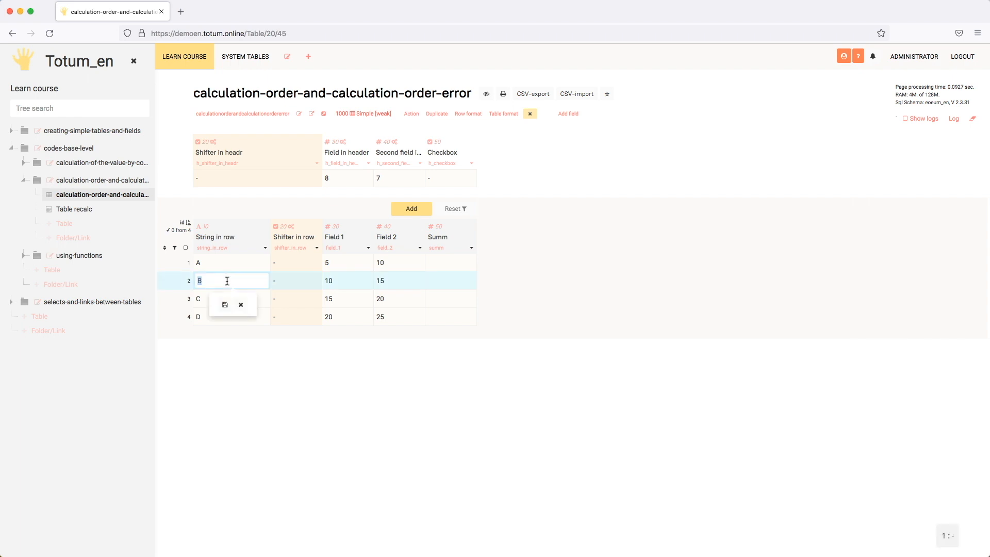
pyautogui.press('Return')
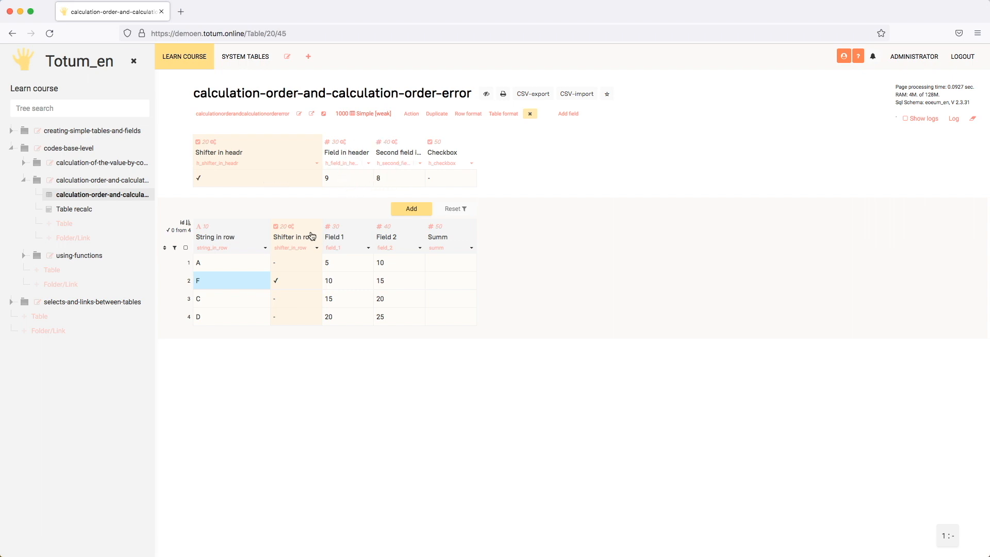
# Restore the String in row value of row 2 to B.
pyautogui.click(297, 284)
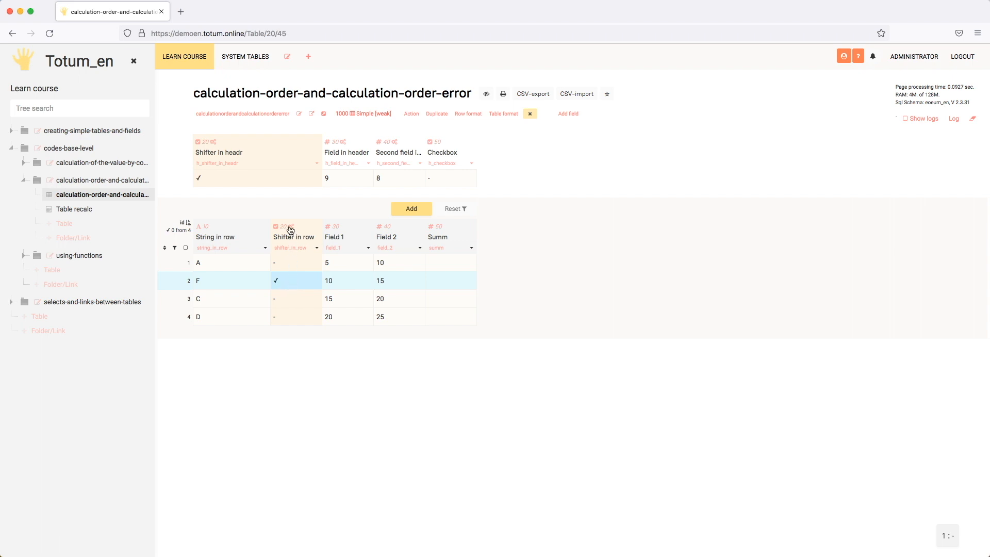
pyautogui.click(279, 283)
pyautogui.click(235, 285)
pyautogui.click(233, 285)
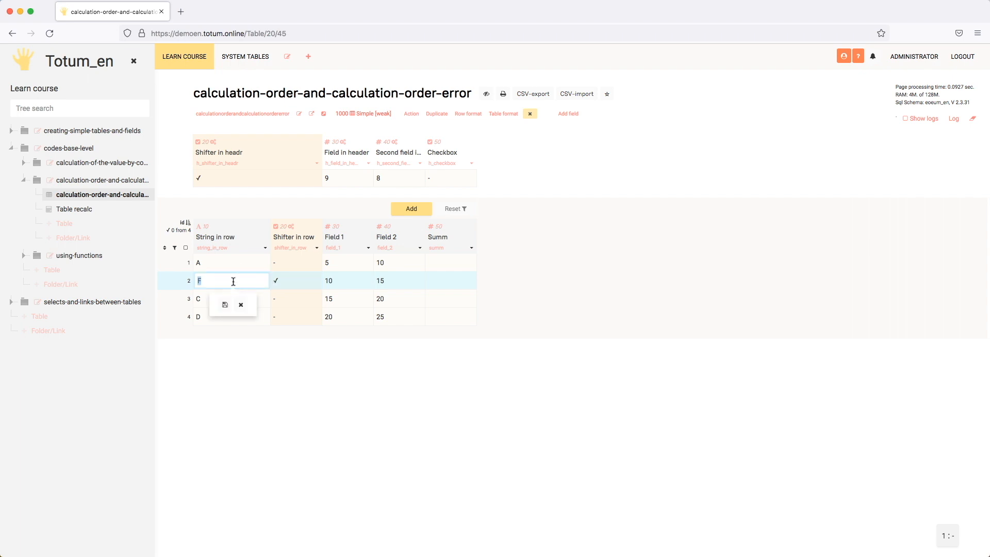
pyautogui.write('B')
pyautogui.press('Return')
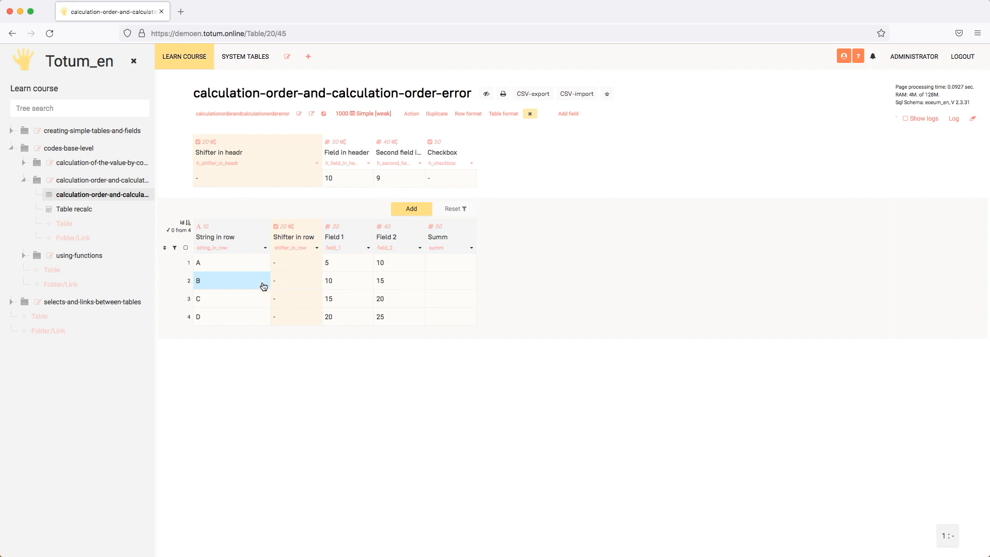
# Set String in row to F for rows 3 and 4 together.
pyautogui.press('Down')
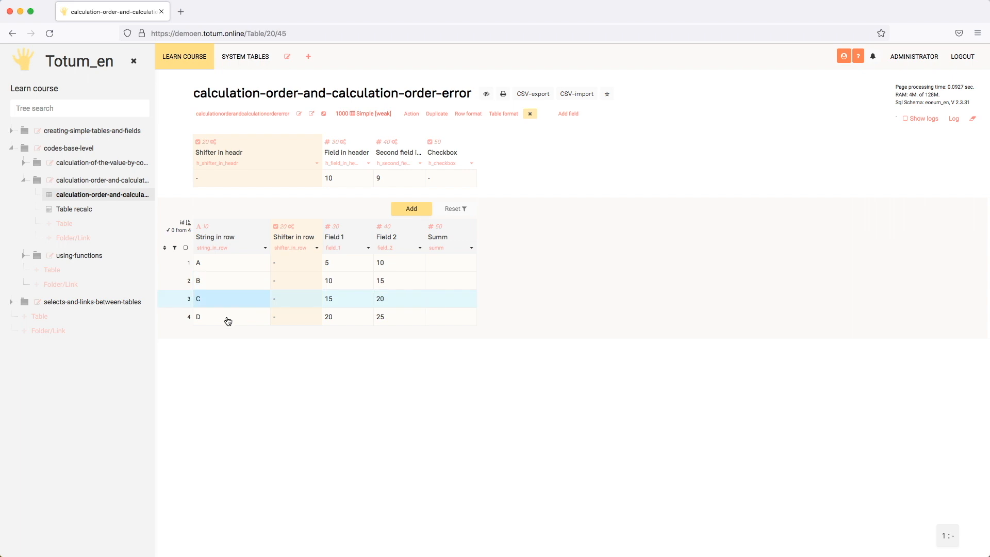
pyautogui.keyDown('shift'); pyautogui.click(226, 319); pyautogui.keyUp('shift')
pyautogui.doubleClick(220, 321)
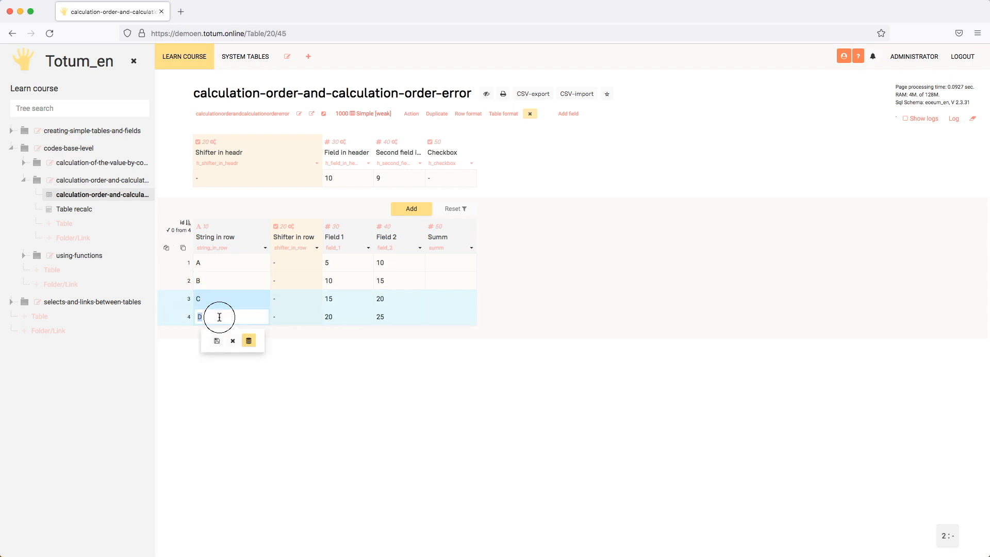
pyautogui.press('Right')
pyautogui.click(248, 340)
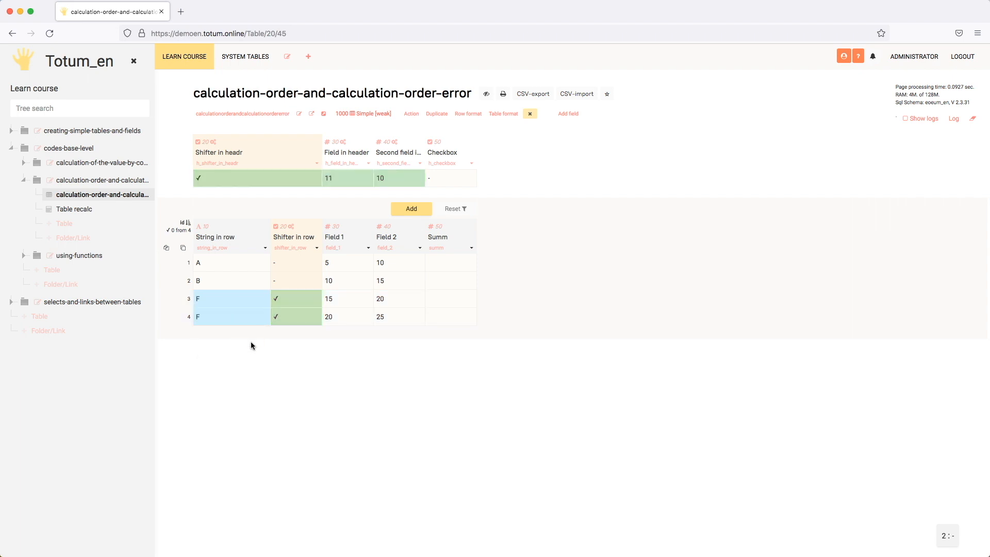
# Set String in row to G for rows 3 and 4 together.
pyautogui.click(298, 300)
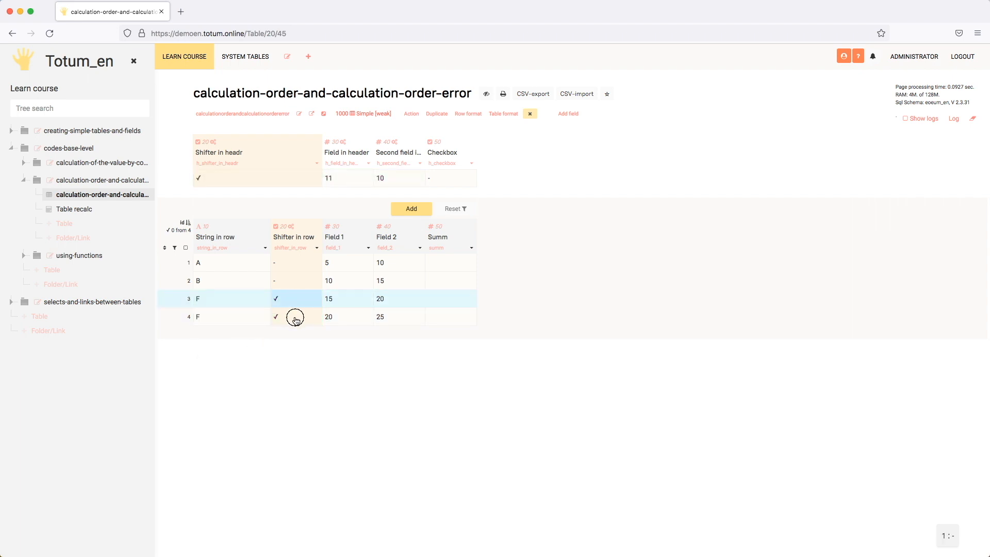
pyautogui.click(296, 321)
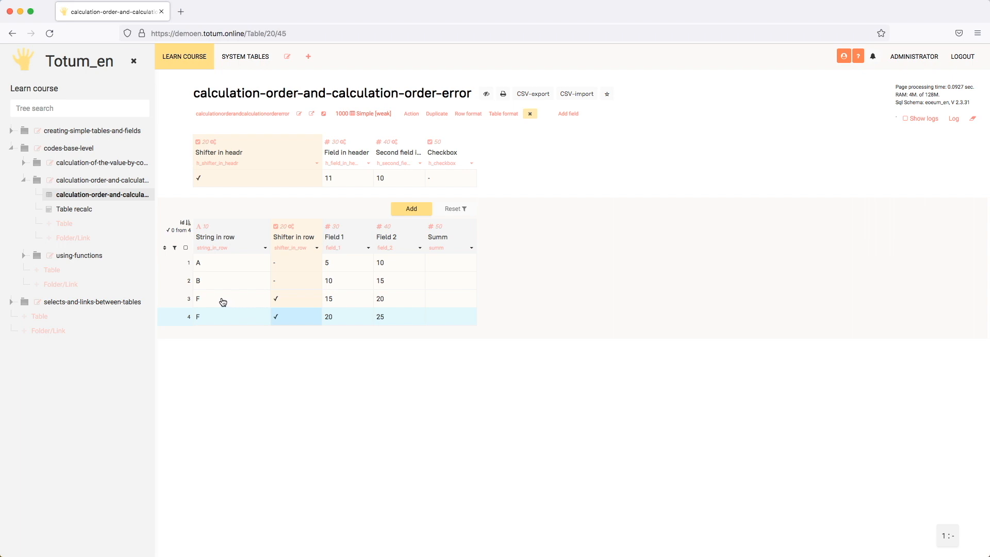
pyautogui.click(209, 302)
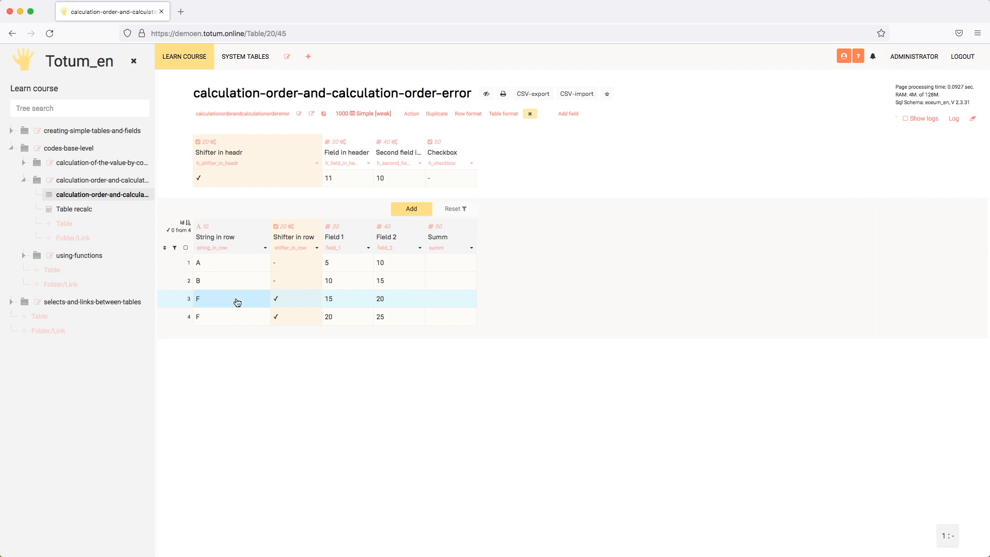
pyautogui.click(236, 322)
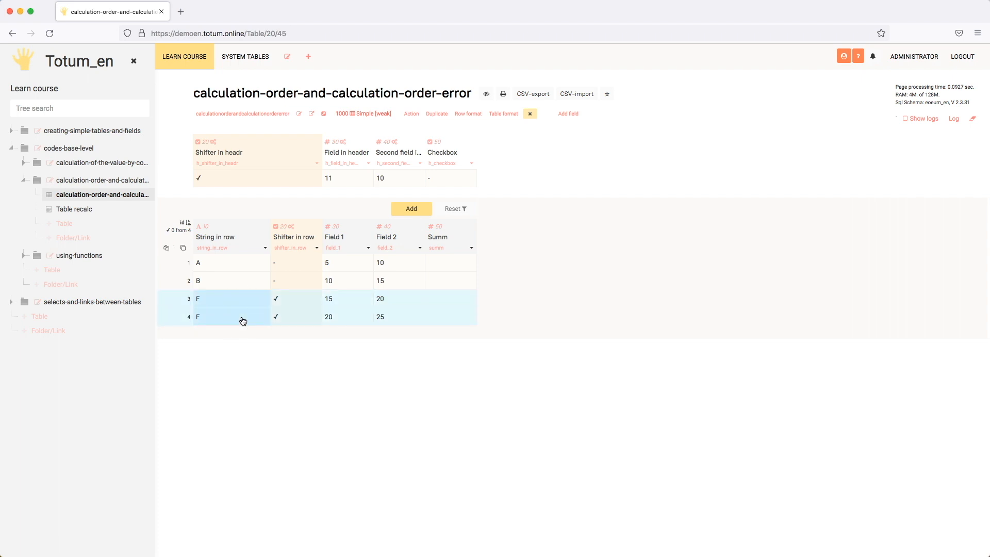
pyautogui.click(236, 322)
pyautogui.write('G')
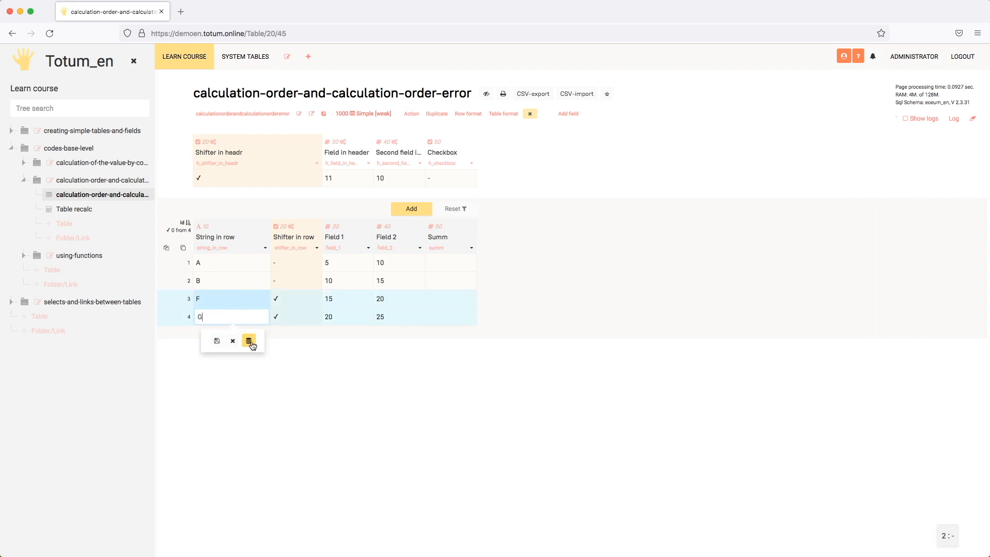
pyautogui.click(249, 341)
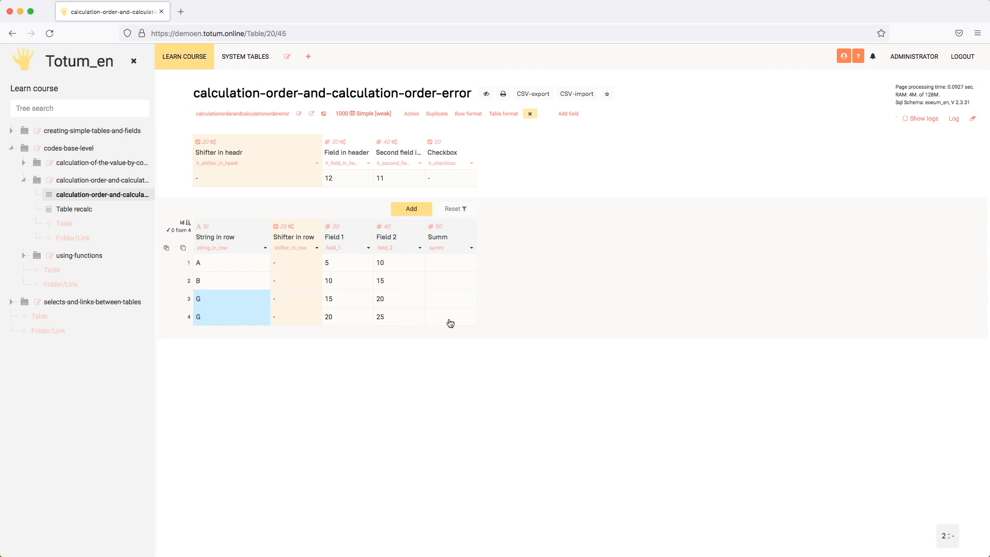
# Clear the row selection and reload the table page.
pyautogui.click(261, 306)
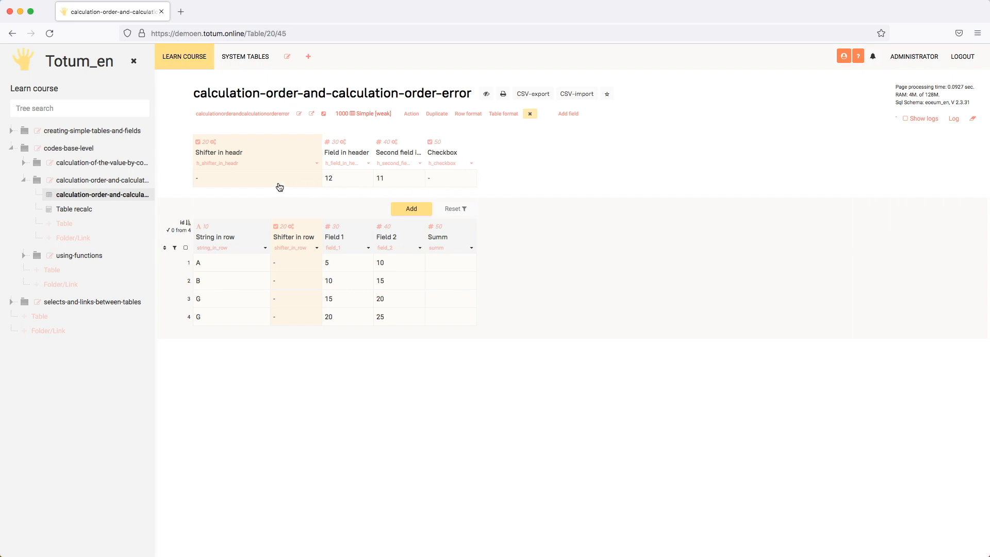
pyautogui.click(250, 181)
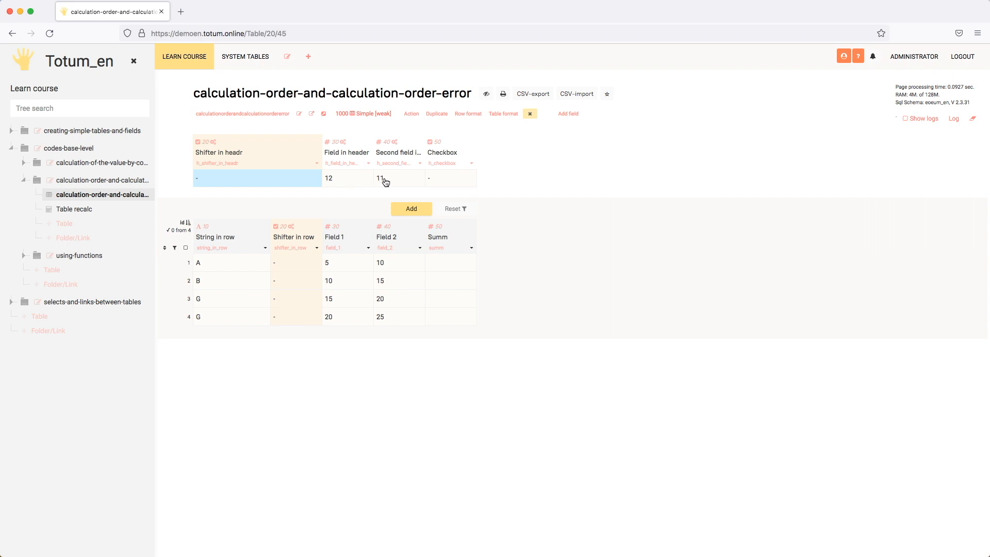
pyautogui.click(51, 33)
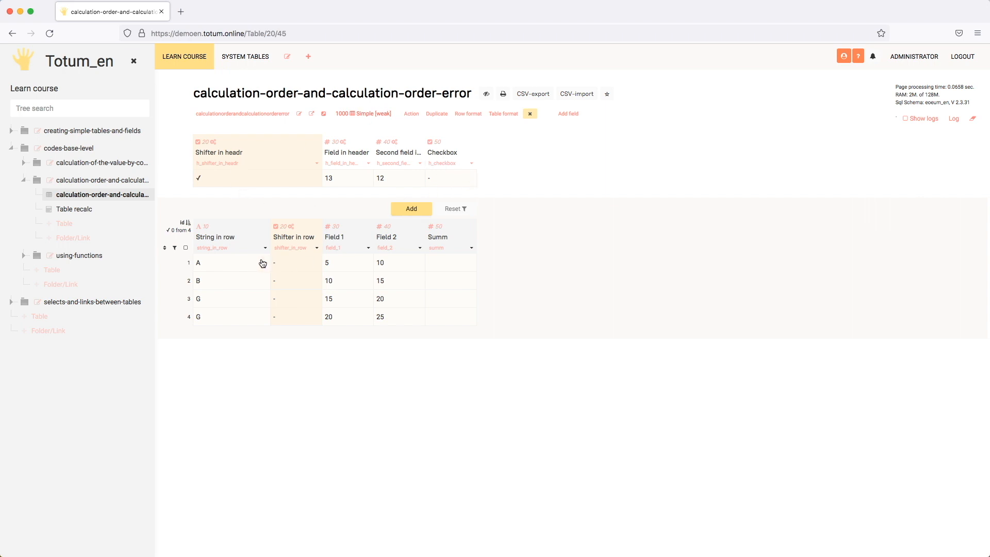
# Select rows 3 and 4 and change their String in row value from G to F together.
pyautogui.click(234, 301)
pyautogui.doubleClick(235, 317)
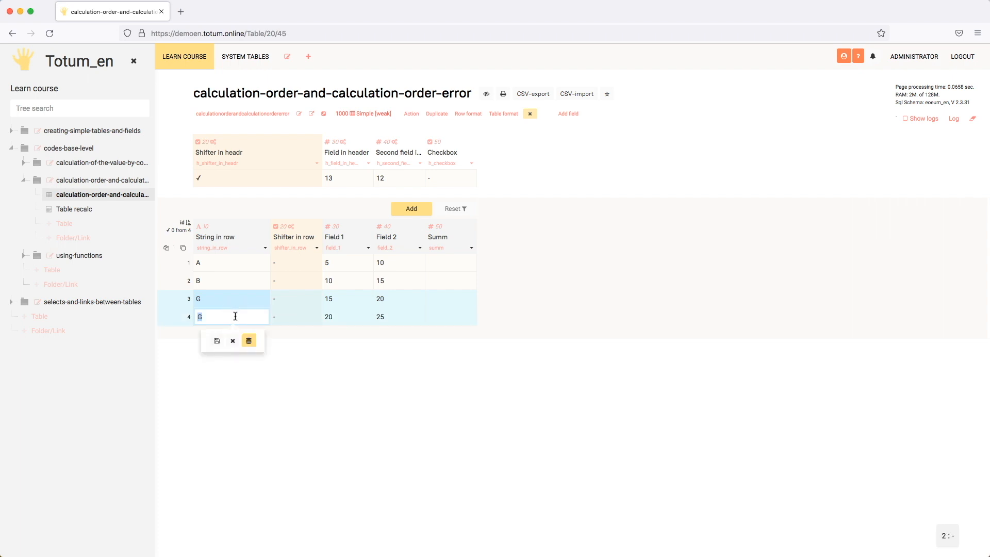
pyautogui.write('F')
pyautogui.click(247, 340)
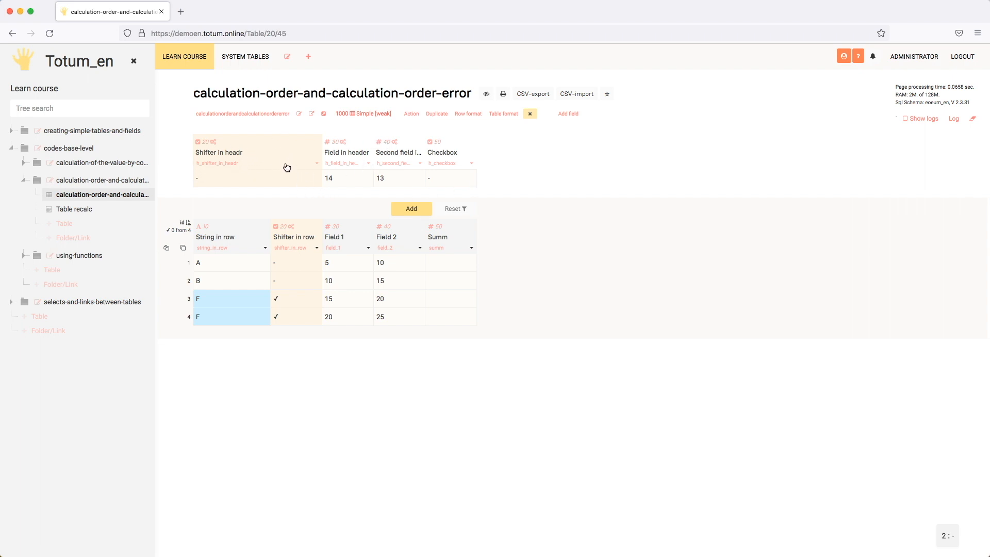
pyautogui.click(255, 281)
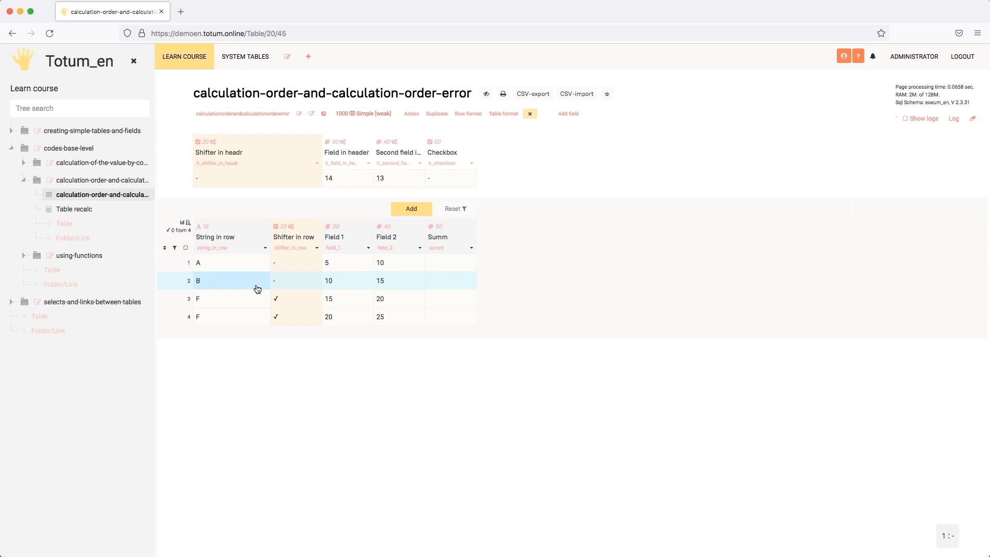
# In the Table recalc table, set String in row of row 2 to F and reload the page.
pyautogui.click(88, 214)
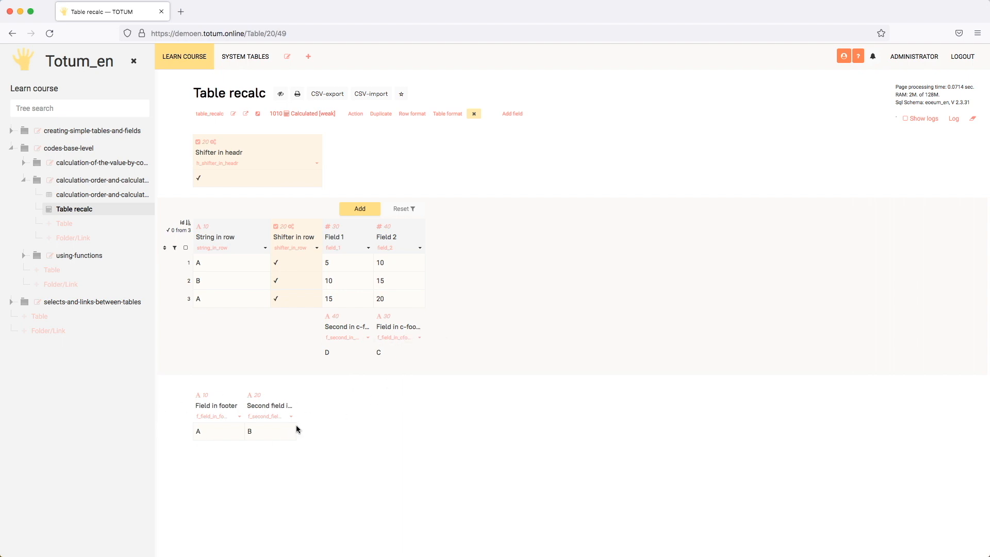
pyautogui.doubleClick(235, 279)
pyautogui.write('F')
pyautogui.press('Return')
pyautogui.click(50, 33)
# Set the column-footer fields of Table recalc: Field in c-footer to A and Second in c-footer to B.
pyautogui.click(219, 437)
pyautogui.click(254, 431)
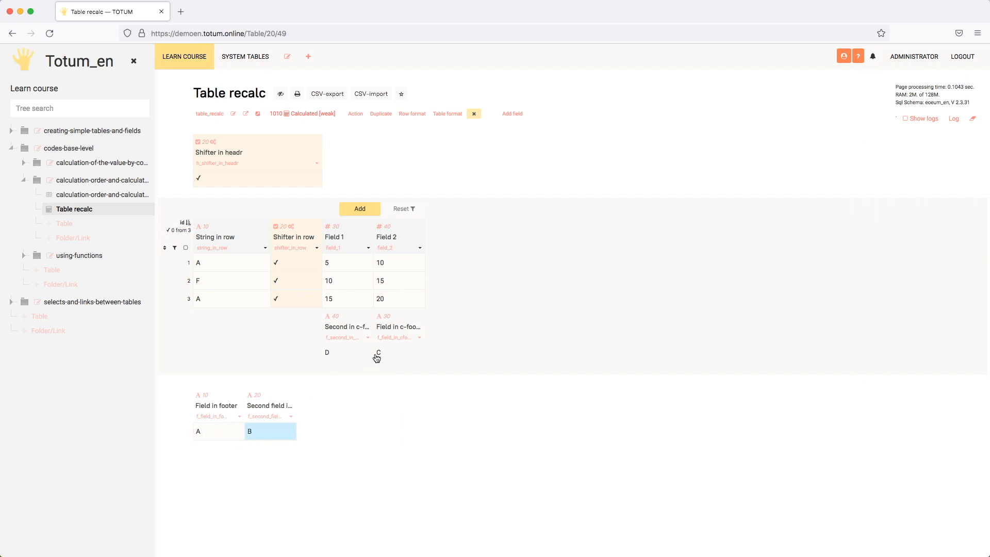
pyautogui.click(360, 355)
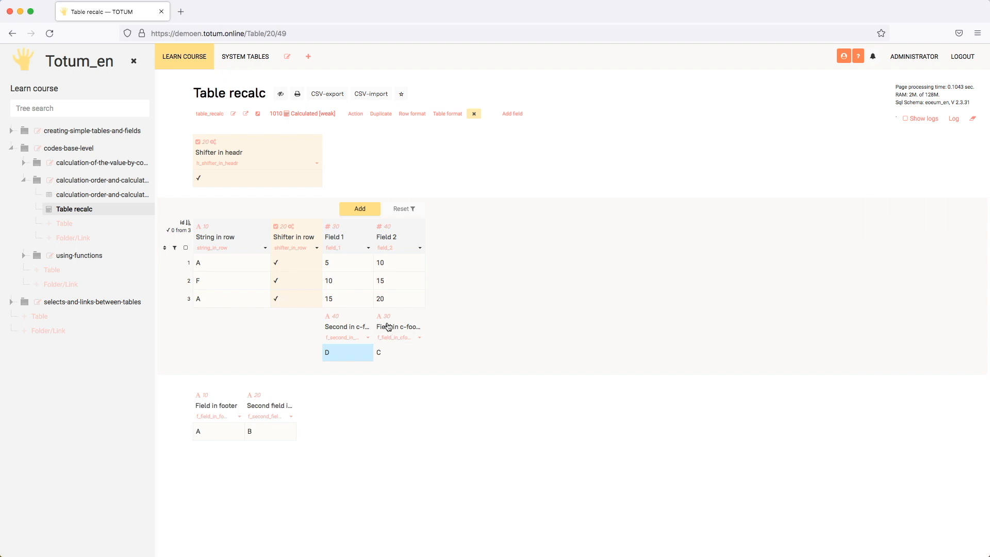
pyautogui.click(398, 354)
pyautogui.write('A')
pyautogui.press('Return')
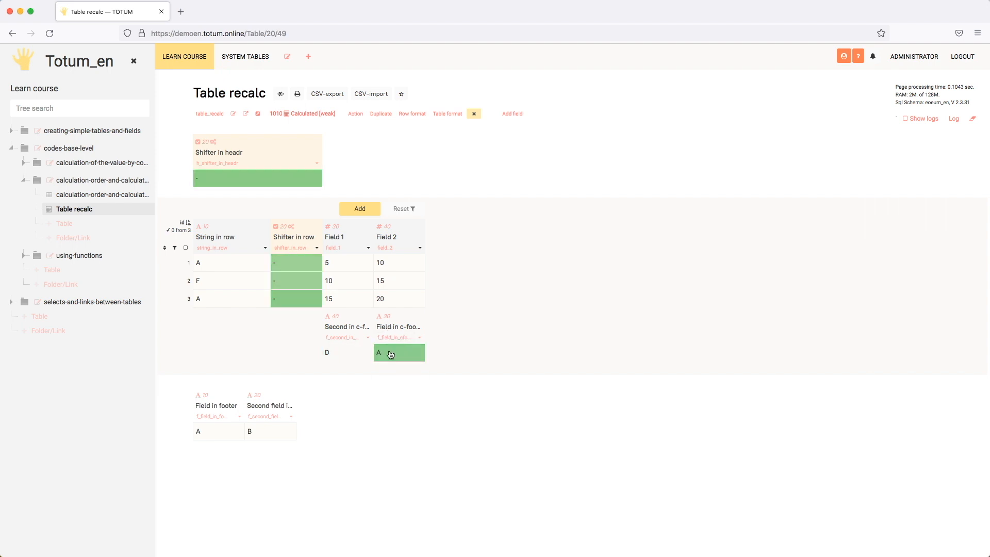
pyautogui.click(345, 353)
pyautogui.write('B')
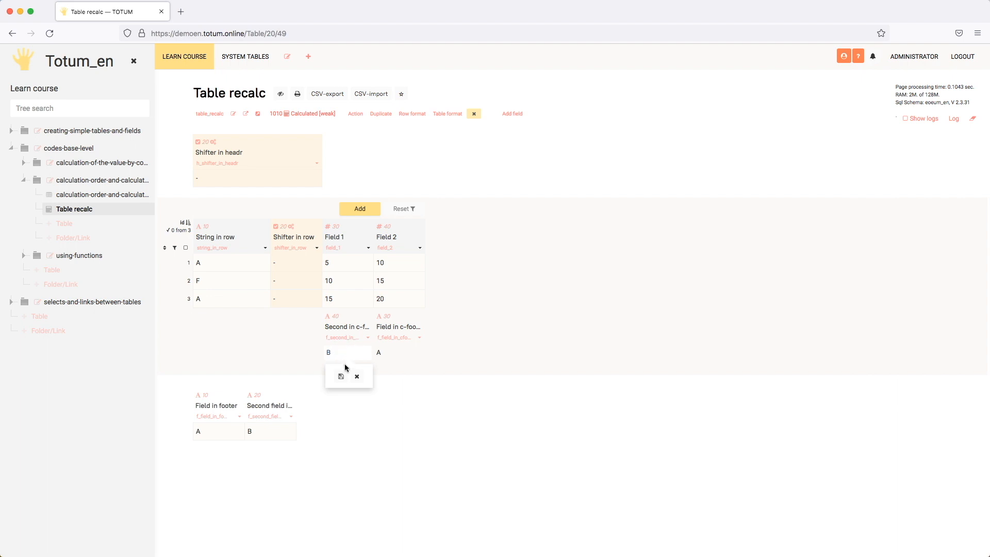
pyautogui.click(342, 374)
# Set Field in footer to C and the second footer field to D.
pyautogui.click(214, 432)
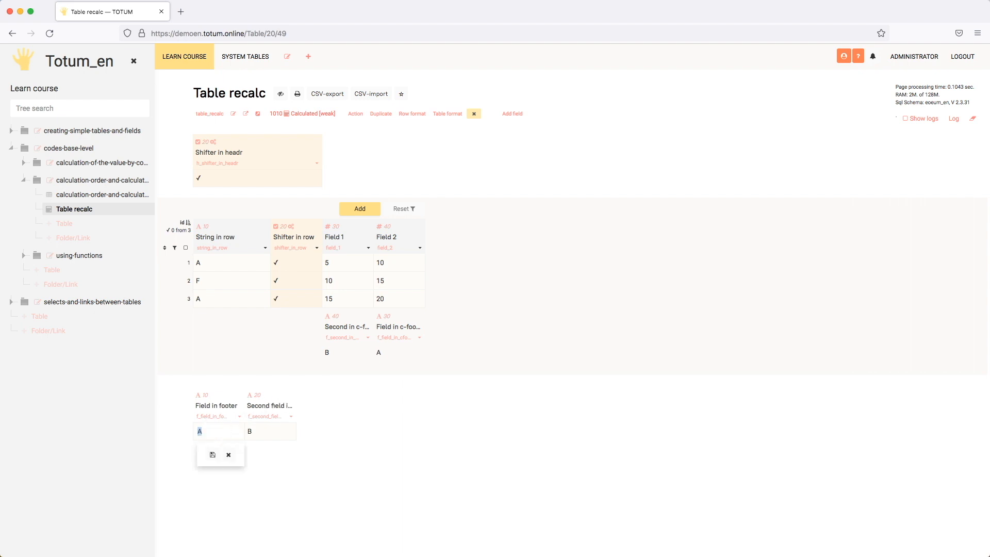
pyautogui.write('C')
pyautogui.press('Return')
pyautogui.click(273, 431)
pyautogui.write('D')
pyautogui.press('Return')
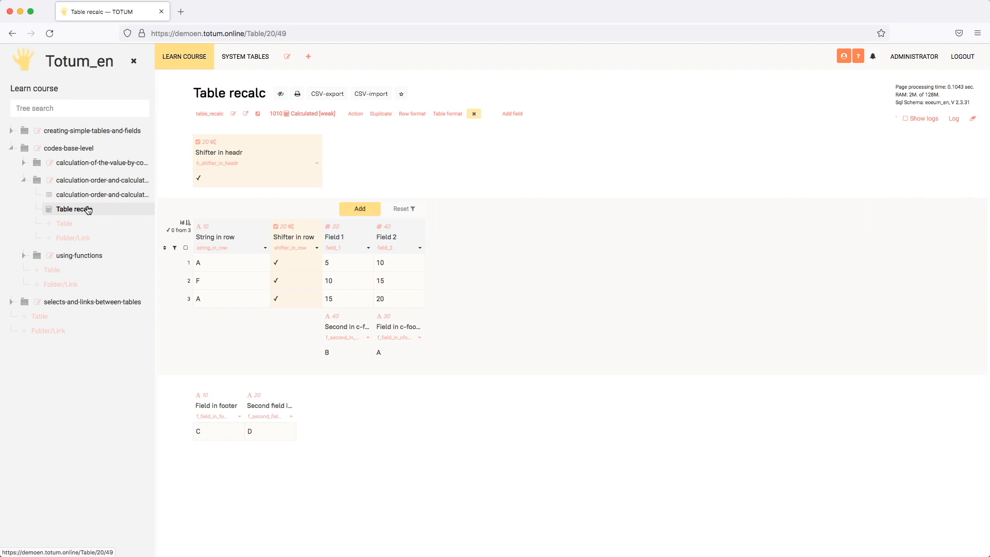
# In the calculation-order-and-calculation-order-error table, give the Summ field the calculation code "= : #field_1 + #field_2" and save it.
pyautogui.click(117, 199)
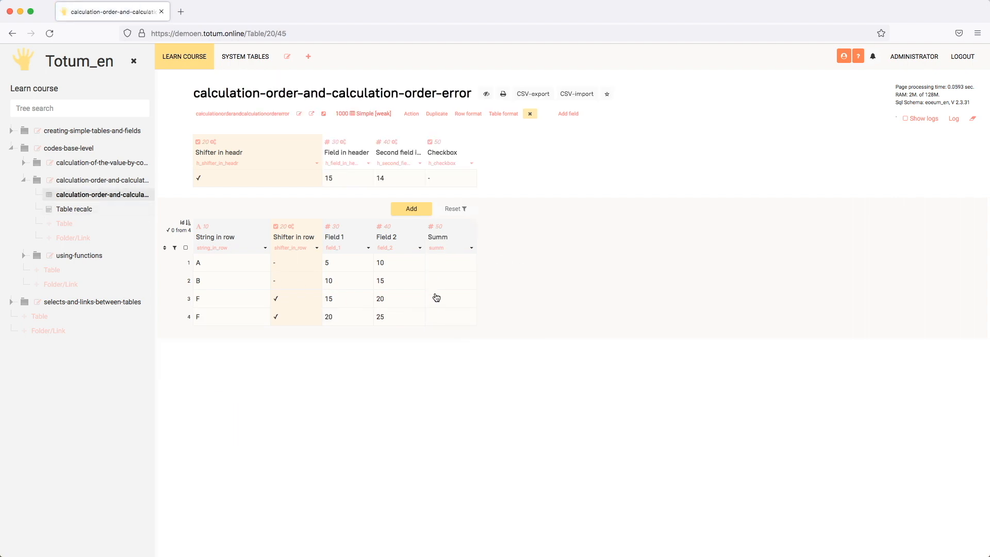
pyautogui.click(447, 232)
pyautogui.click(410, 207)
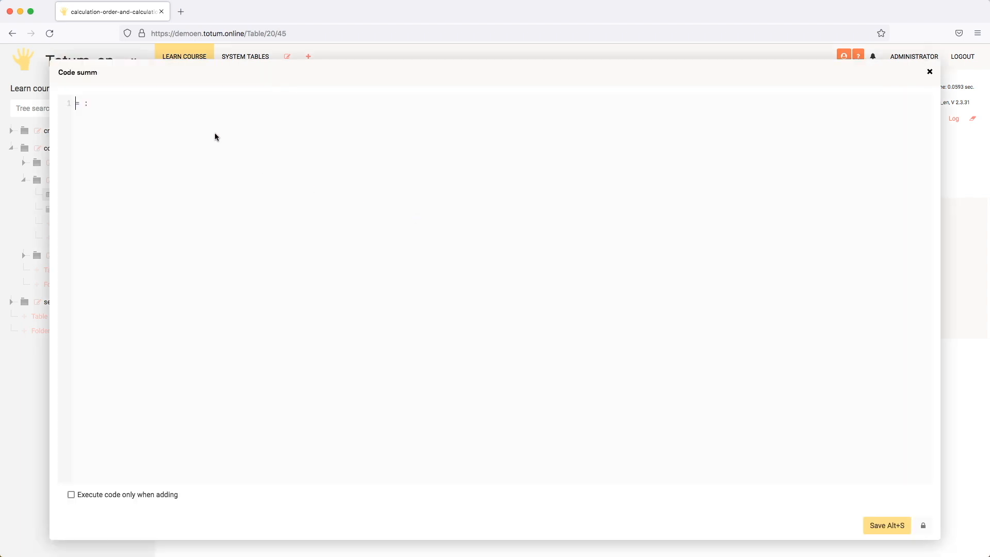
pyautogui.press('End')
pyautogui.write('#')
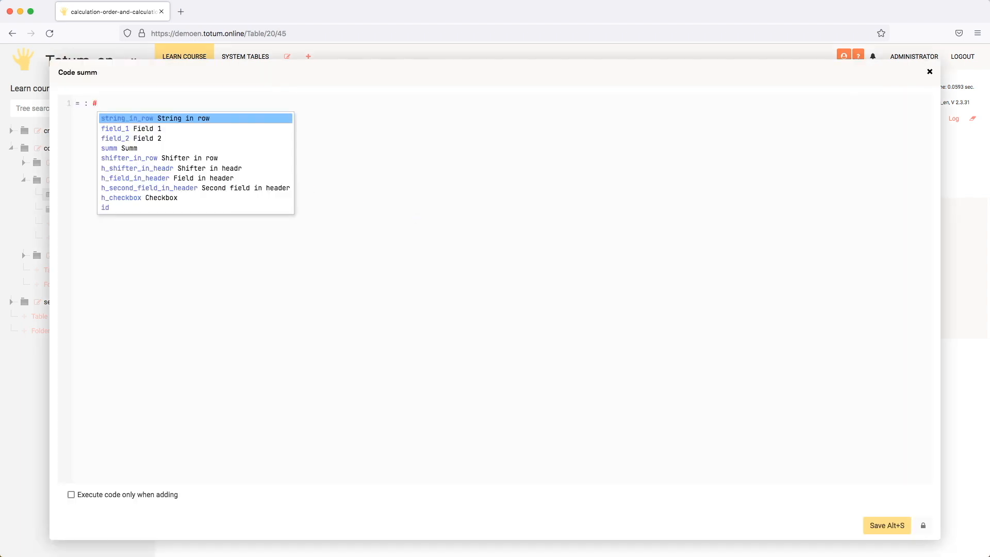
pyautogui.write('fie')
pyautogui.press('Return')
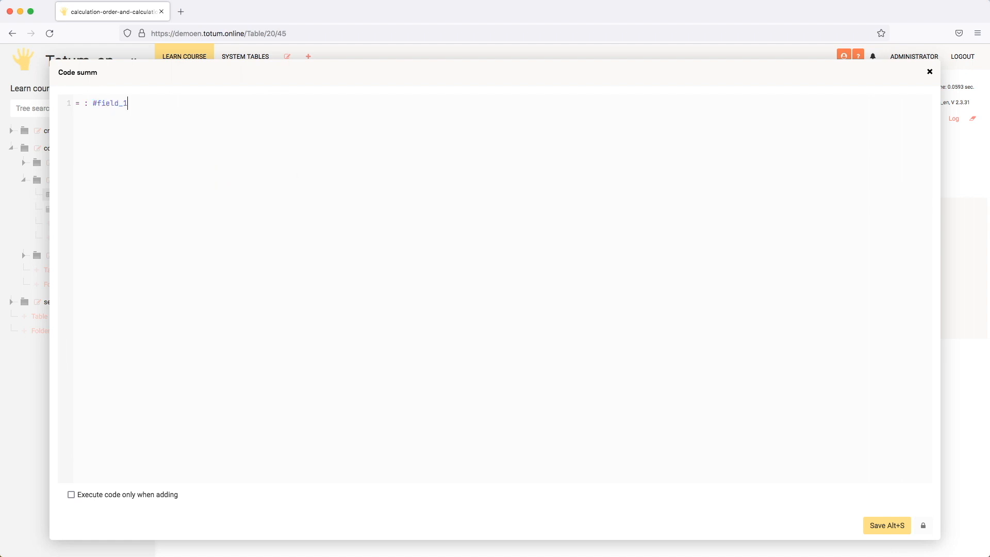
pyautogui.write('+ #')
pyautogui.press('Down')
pyautogui.press('Down')
pyautogui.press('Return')
pyautogui.click(871, 525)
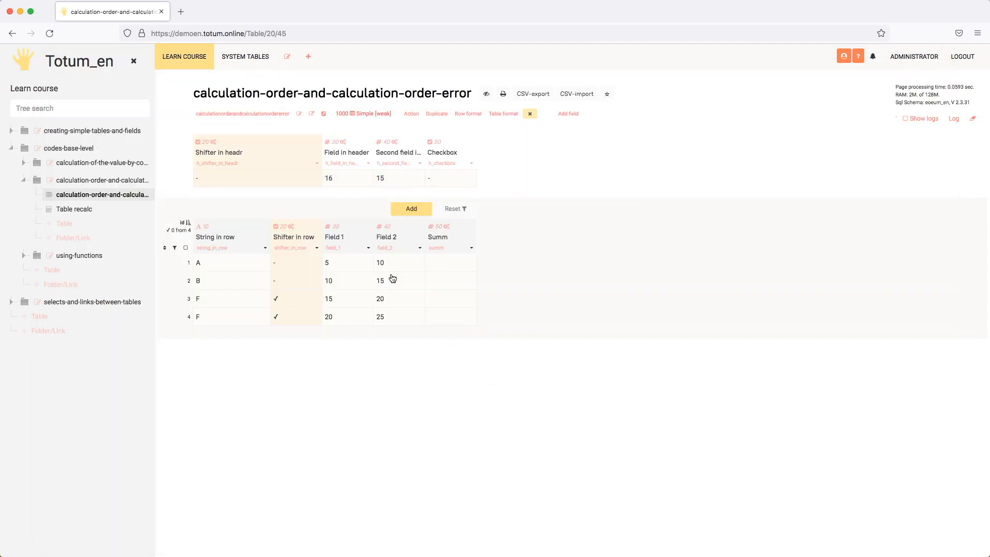
# Recalculate all four rows of the calculation-order-and-calculation-order-error table to fill the Summ column.
pyautogui.click(449, 260)
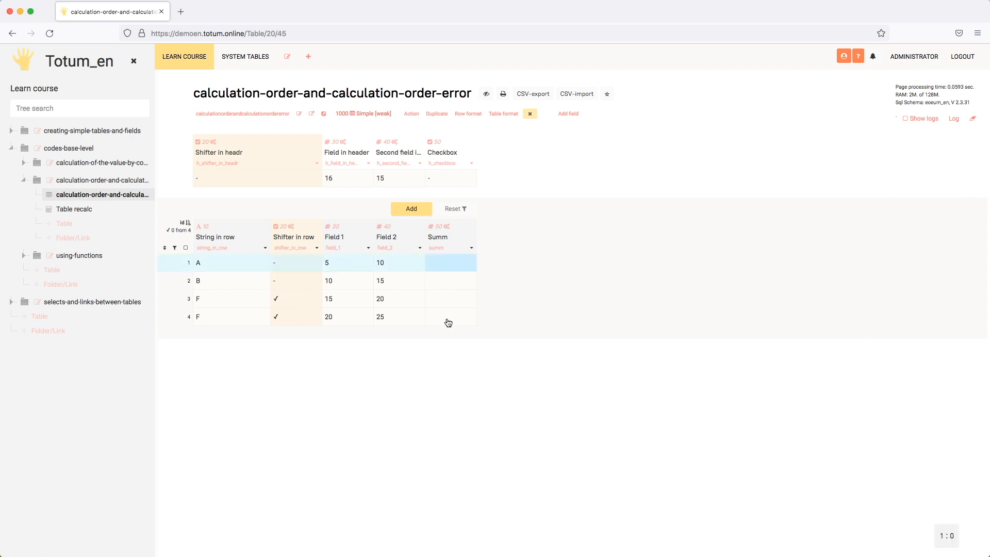
pyautogui.click(446, 268)
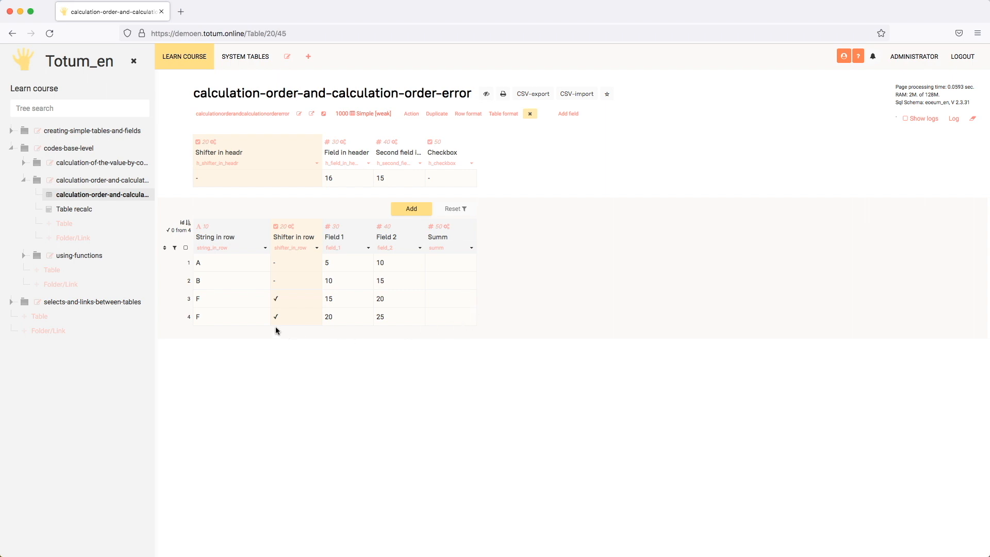
pyautogui.click(186, 249)
pyautogui.click(176, 265)
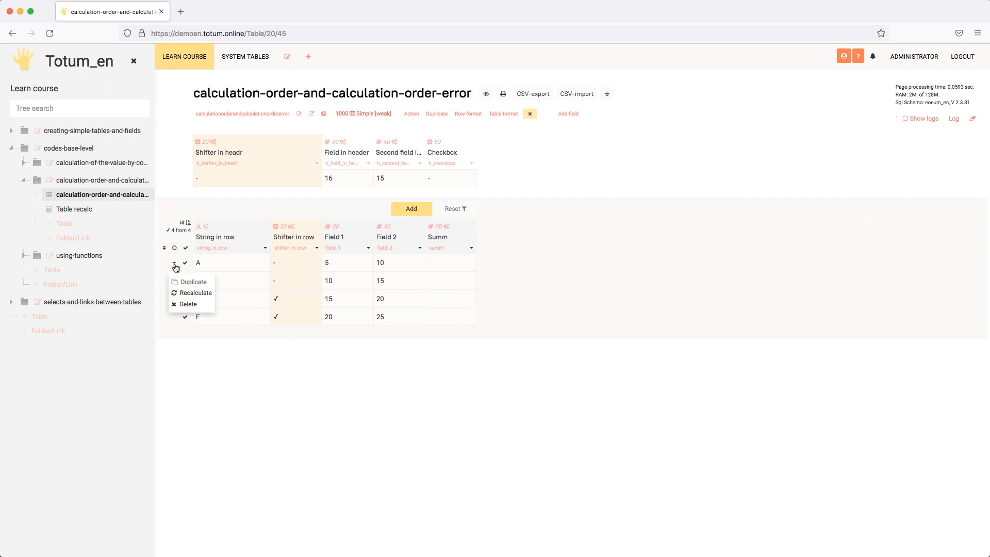
pyautogui.click(189, 294)
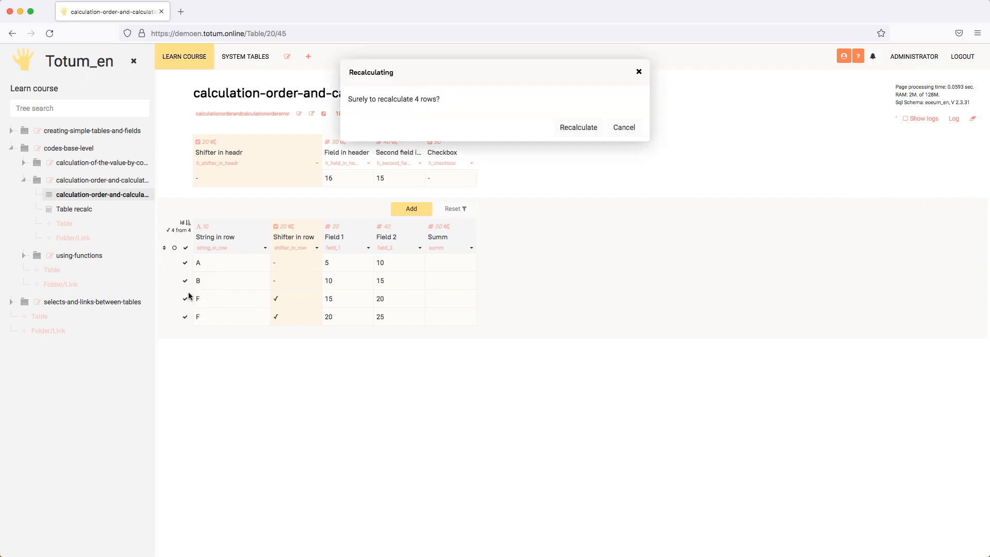
pyautogui.click(578, 128)
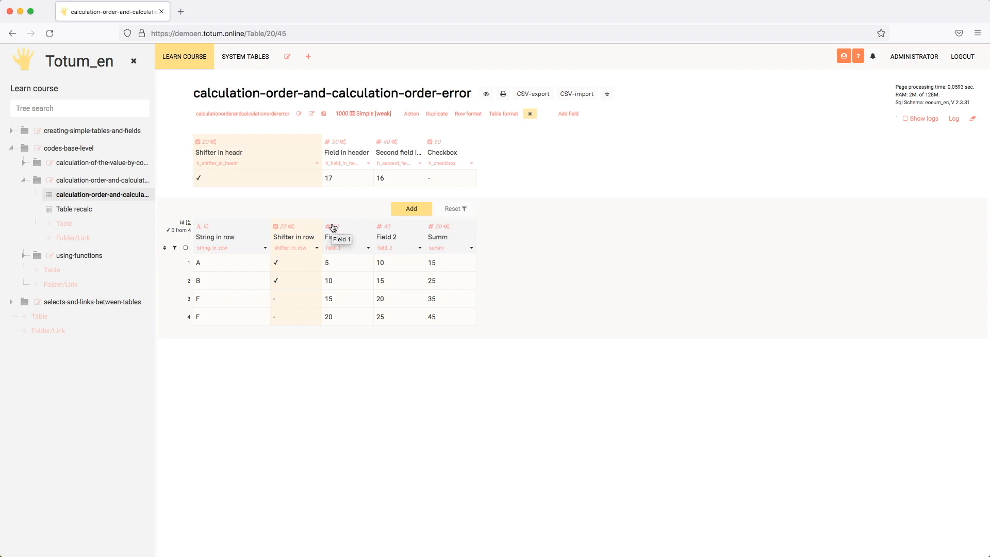
# Set the Summ field's Sort to 25, placing it before Field 1 and Field 2, and save it.
pyautogui.keyDown('alt'); pyautogui.click(472, 247); pyautogui.keyUp('alt')
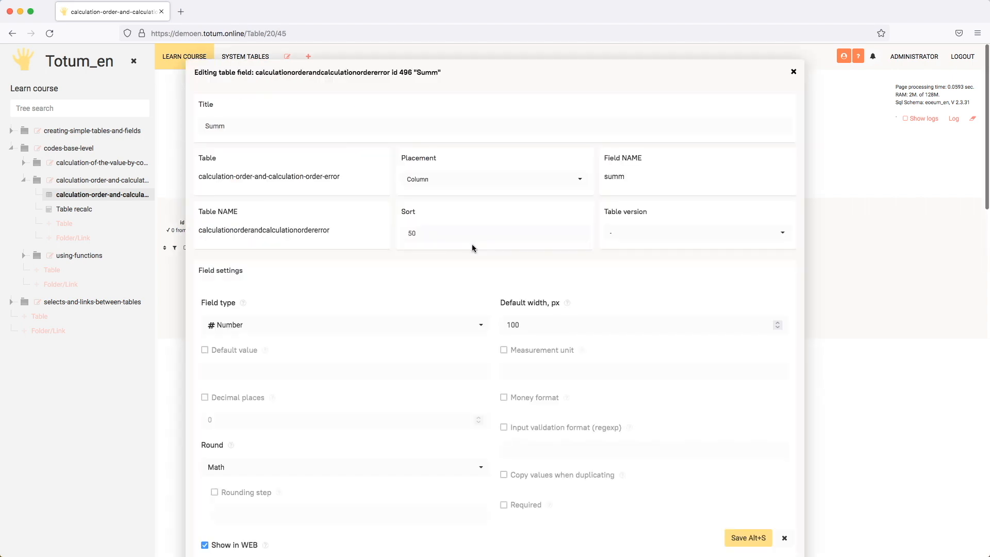
pyautogui.moveTo(446, 235); pyautogui.dragTo(418, 232)
pyautogui.press('BackSpace')
pyautogui.press('BackSpace')
pyautogui.write('25')
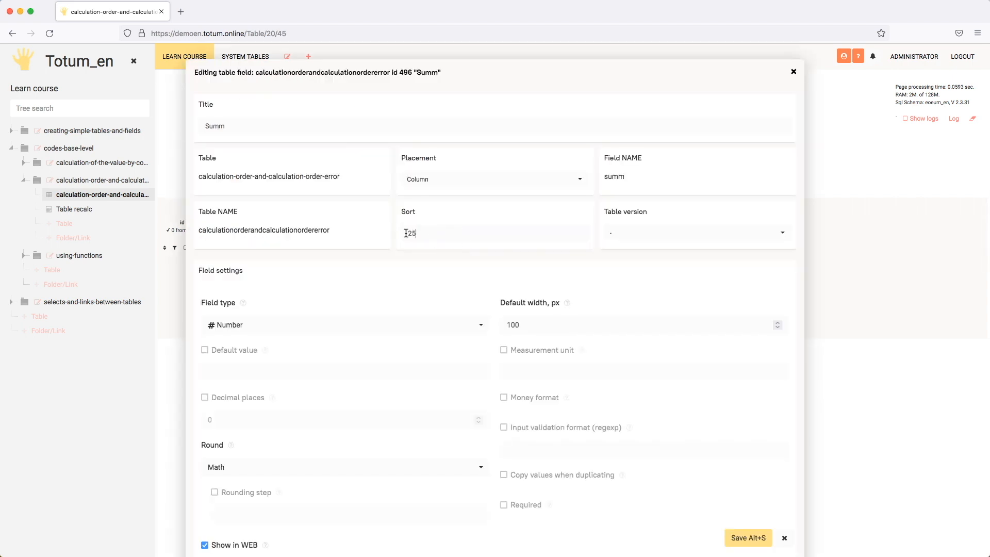
pyautogui.click(737, 539)
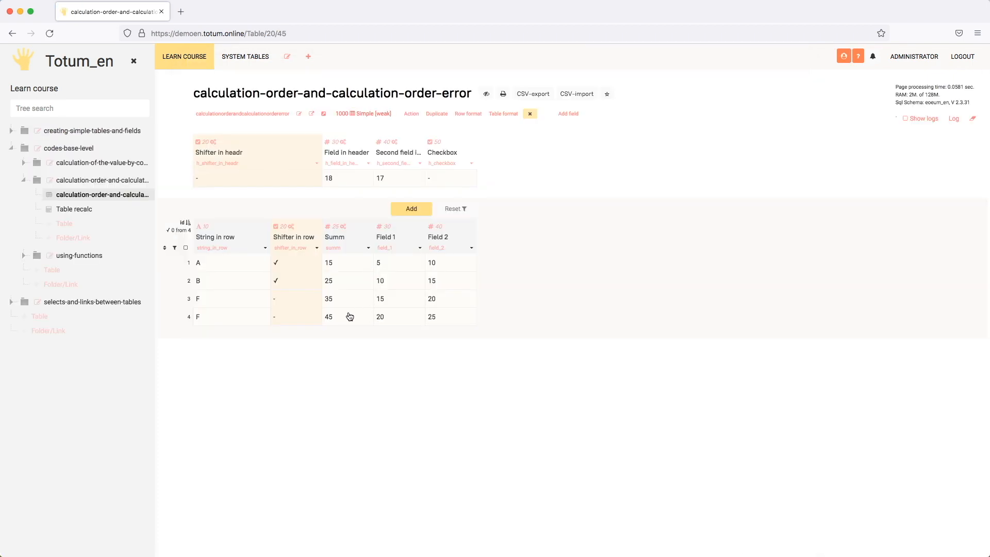
# Recalculate all four rows with Summ placed ahead of its source fields, and inspect Field 1 and Field 2 in row 1.
pyautogui.click(186, 248)
pyautogui.click(174, 266)
pyautogui.click(184, 293)
pyautogui.click(572, 128)
pyautogui.click(404, 263)
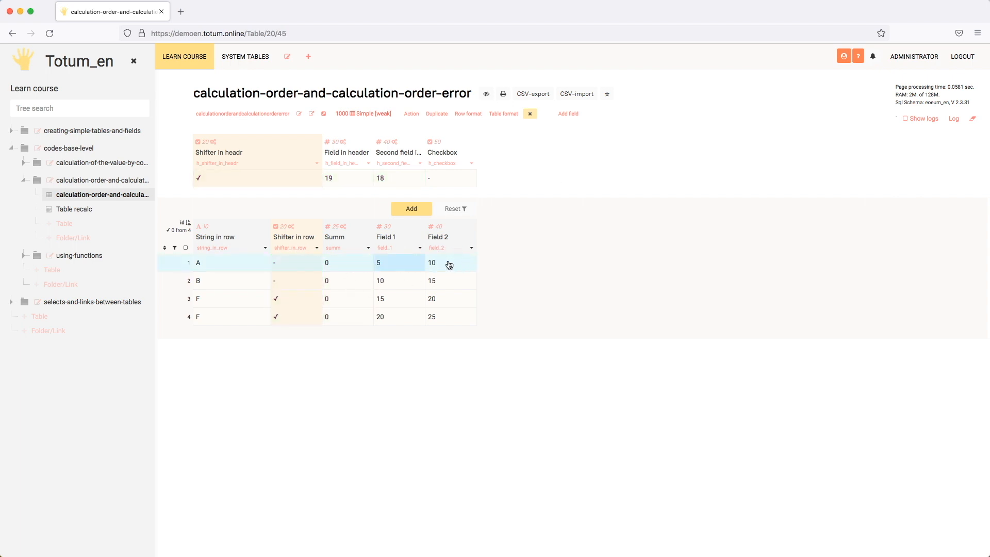
pyautogui.click(449, 265)
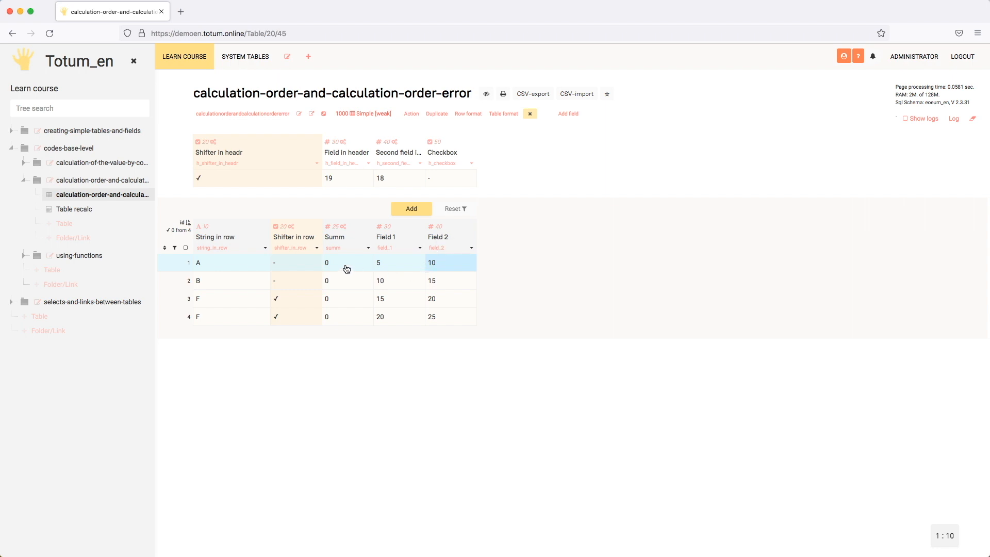
# Set the Summ field's Sort to 60 in its field settings.
pyautogui.click(368, 247)
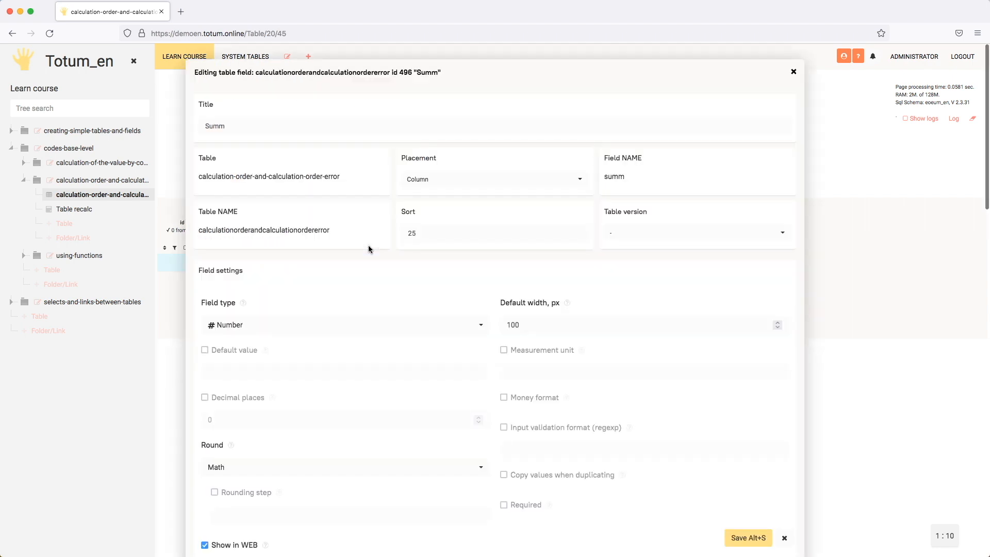
pyautogui.doubleClick(453, 239)
pyautogui.write('60')
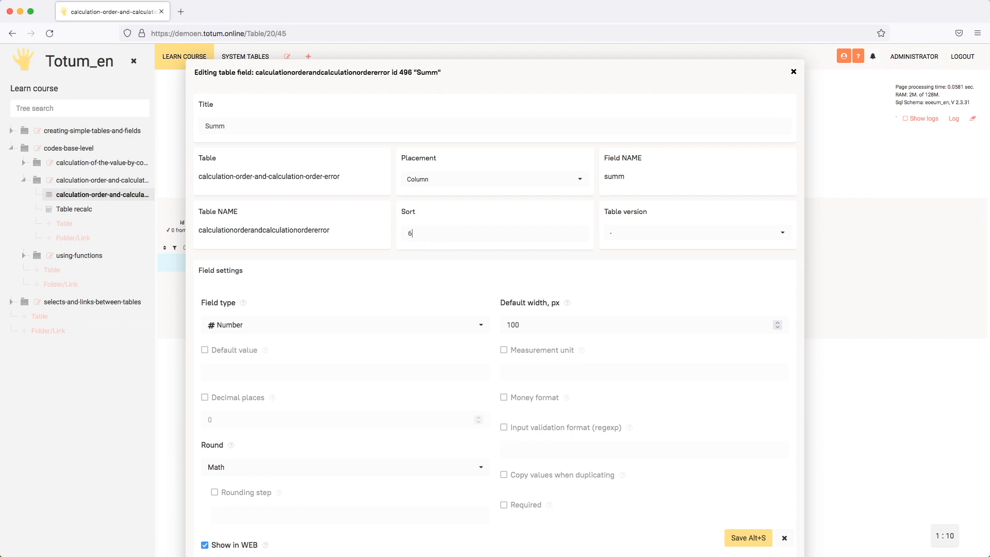
pyautogui.click(464, 279)
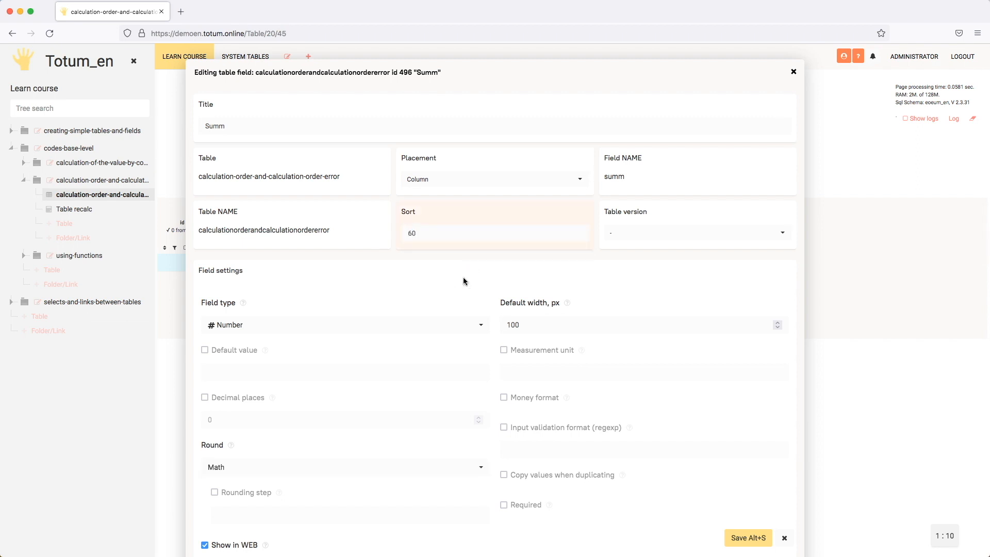
# Enable Display in another location for the Summ field with Other sort set to 25, and save the field.
pyautogui.scroll(-5, 464, 278)
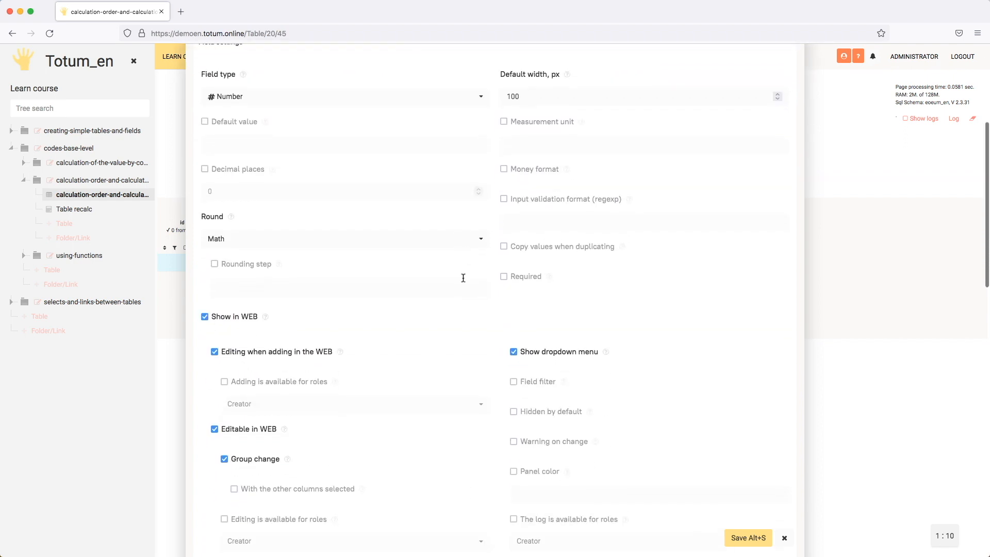
pyautogui.scroll(-5, 463, 279)
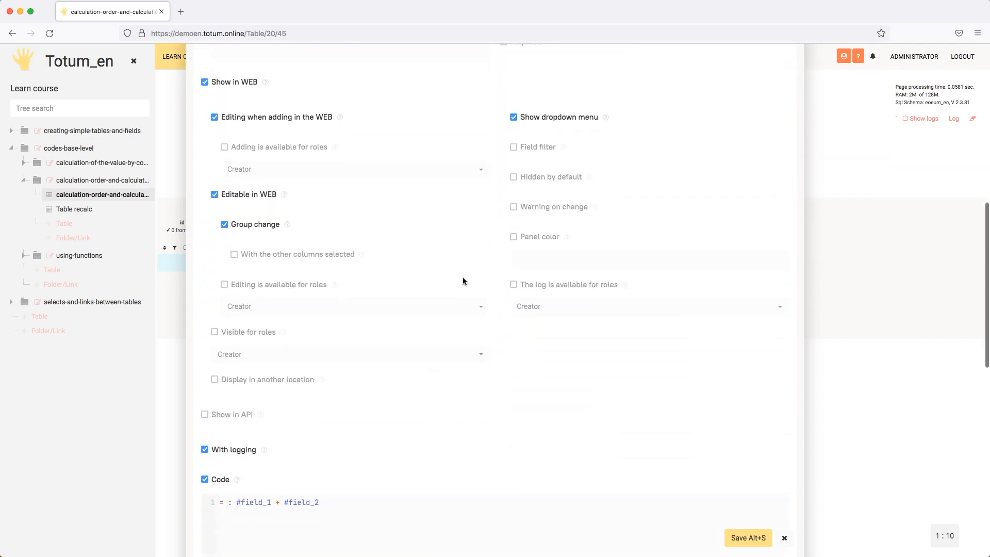
pyautogui.click(306, 380)
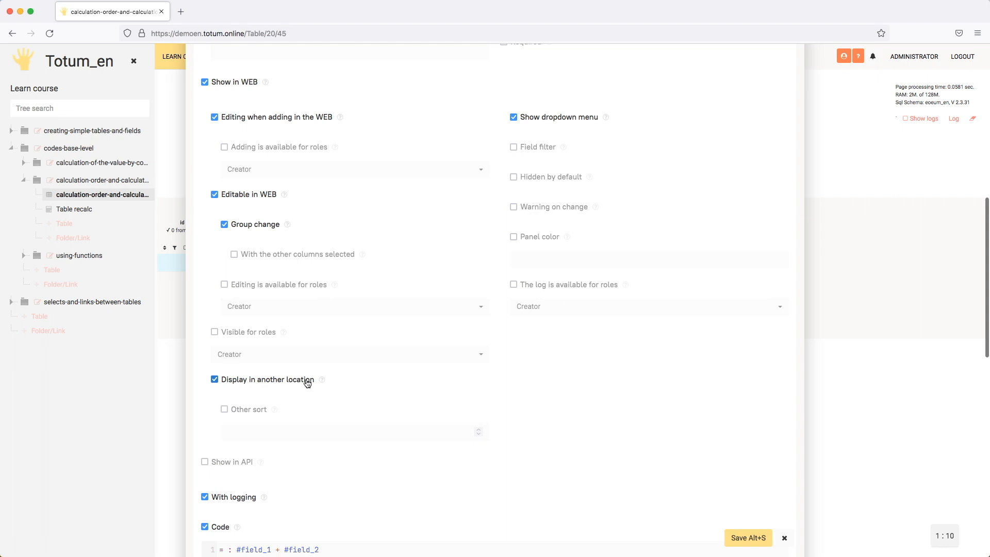
pyautogui.click(241, 410)
pyautogui.click(276, 431)
pyautogui.write('25')
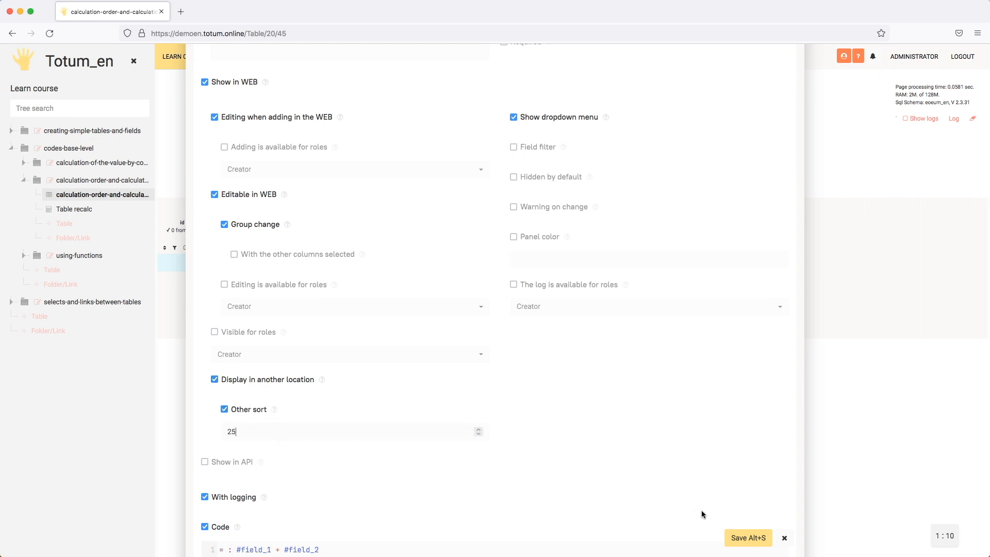
pyautogui.click(748, 537)
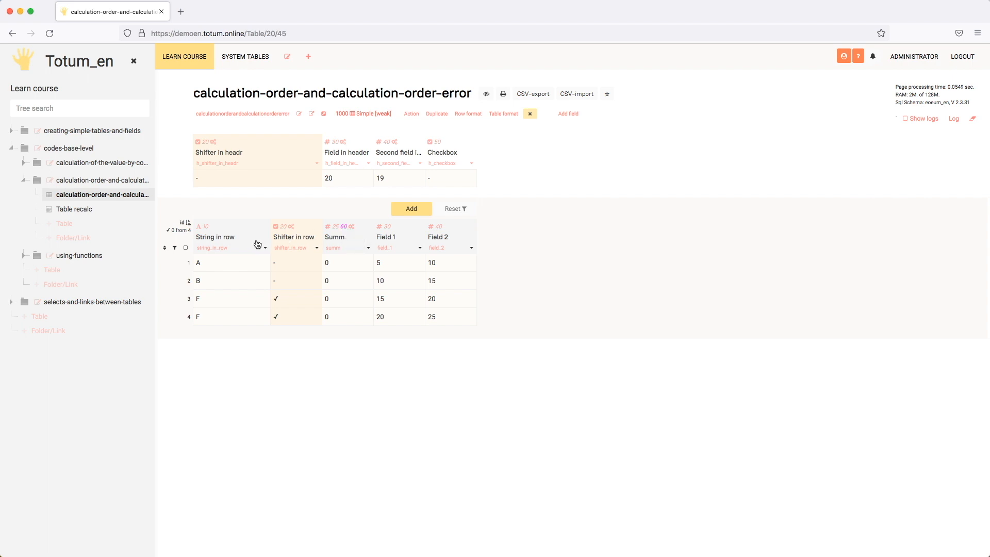
# Recalculate all four rows with Summ calculated after Field 1 and Field 2 but displayed before them.
pyautogui.click(186, 248)
pyautogui.click(175, 265)
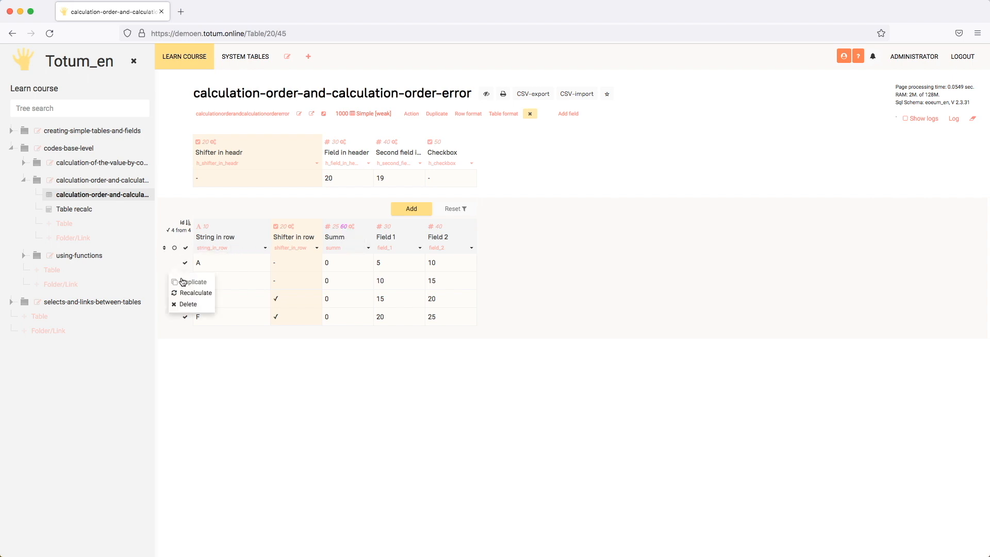
pyautogui.click(181, 291)
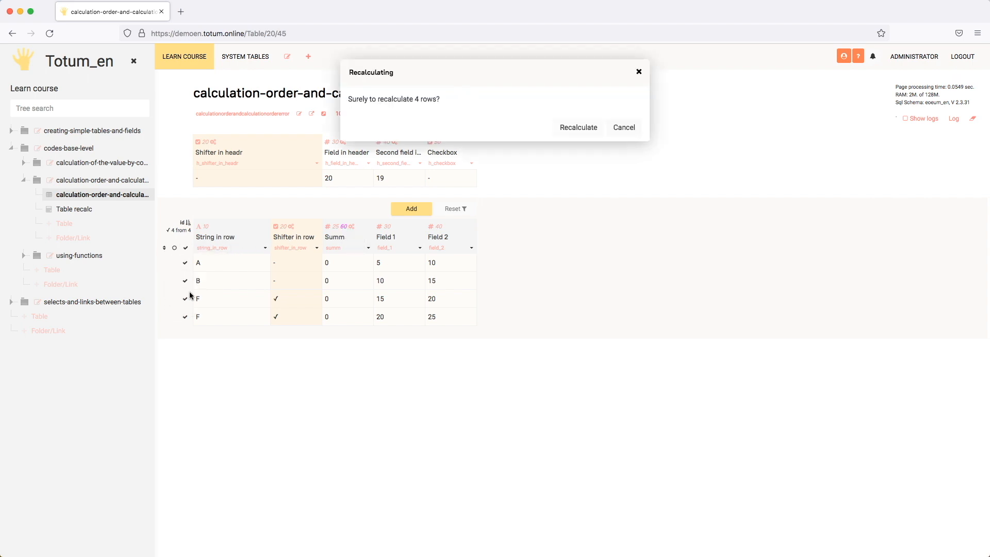
pyautogui.click(587, 133)
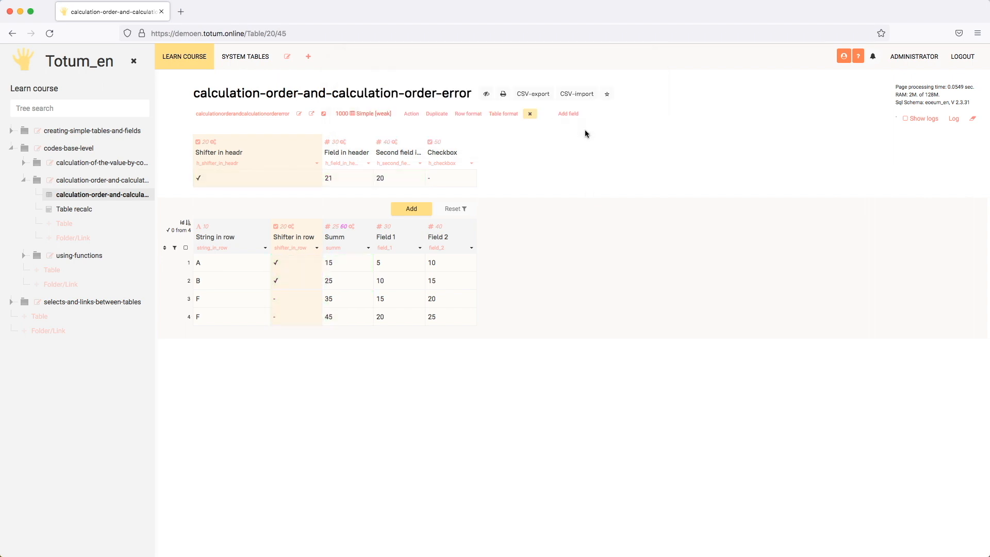